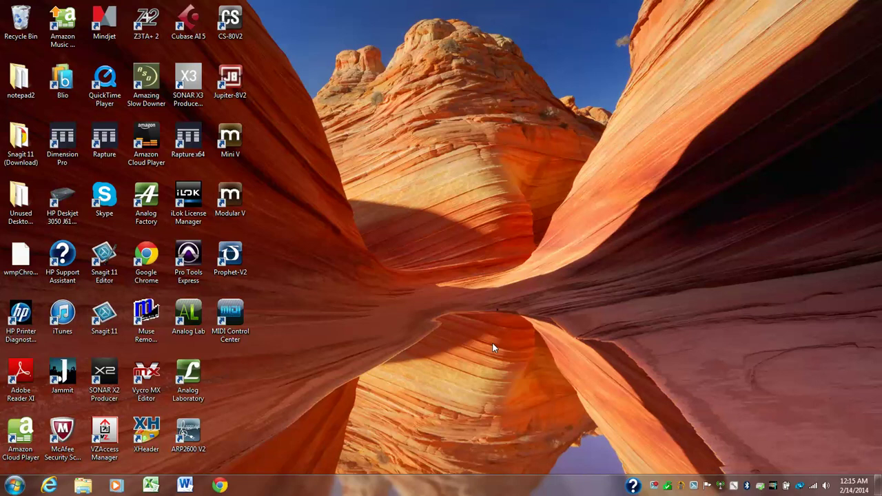
Launch SONAR X3 Producer and open the recent project Brook-Video-1-MIDI-Stuff
double_click(194, 82)
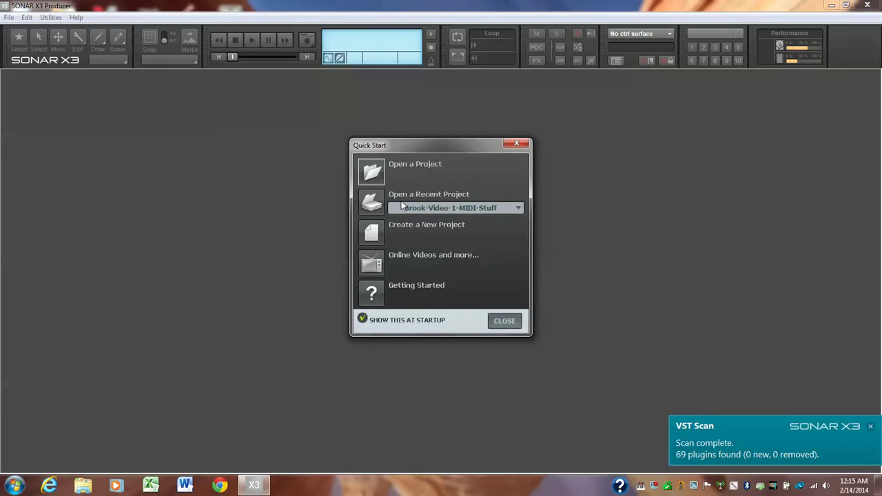
click(372, 203)
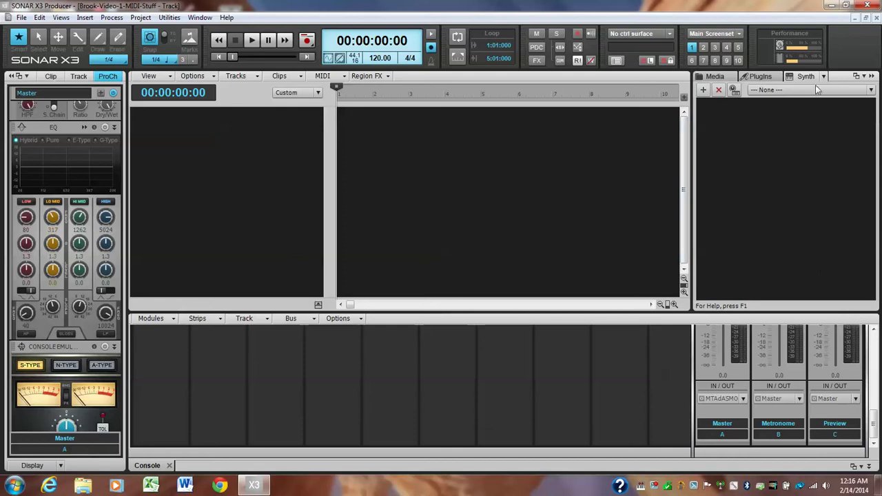
Insert the TruePianos Cakewalk VST2 soft synth with its audio and MIDI tracks
click(83, 18)
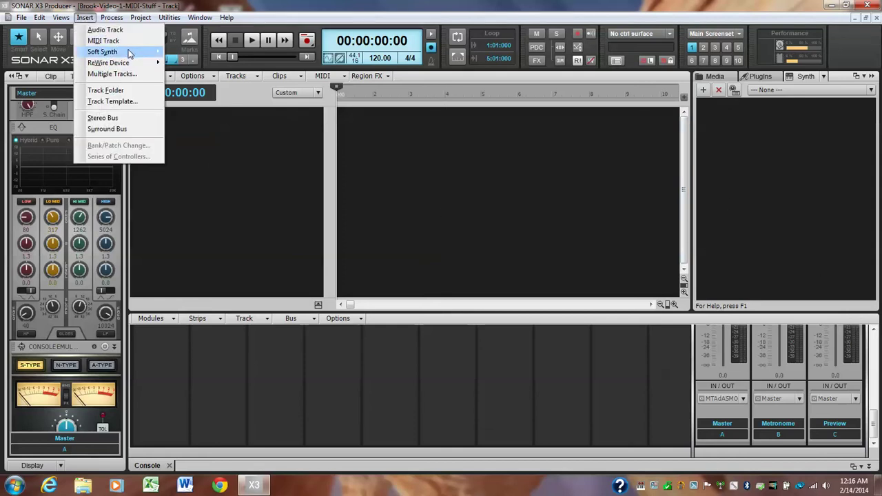
mouse_move(130, 53)
mouse_move(204, 80)
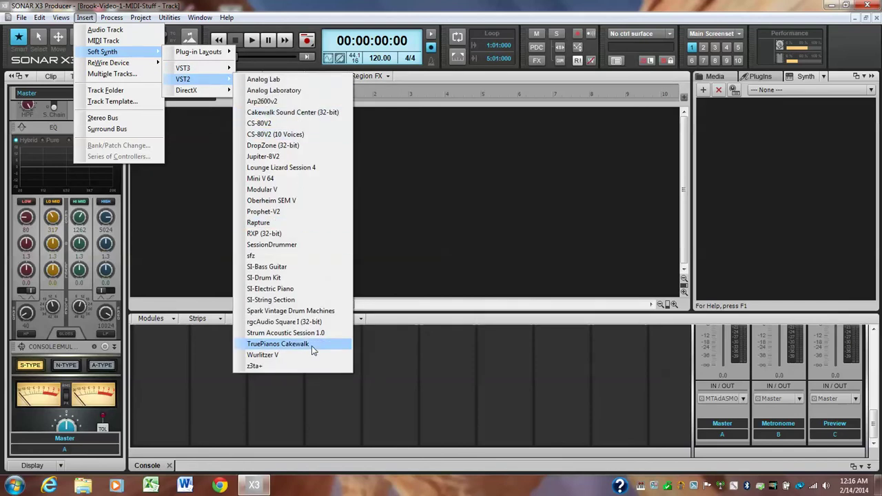
click(279, 344)
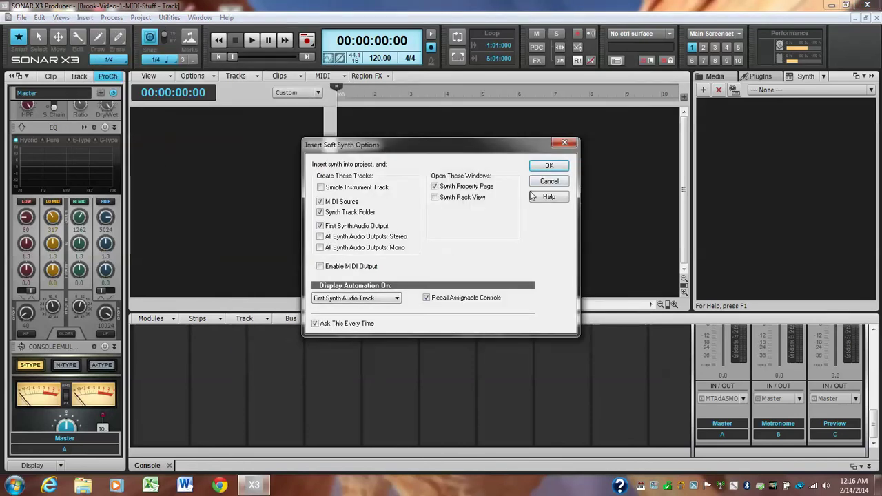
click(548, 168)
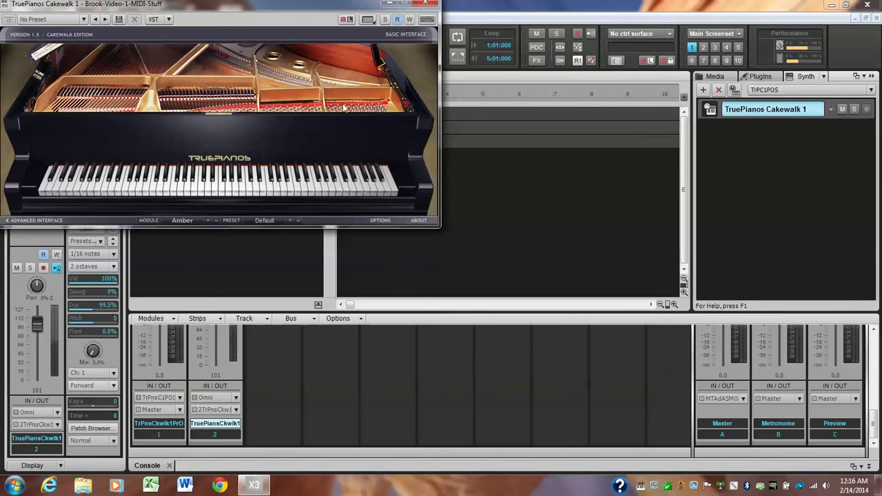
Audition TruePianos presets Bright through Large, then restore Default and close the window
click(39, 220)
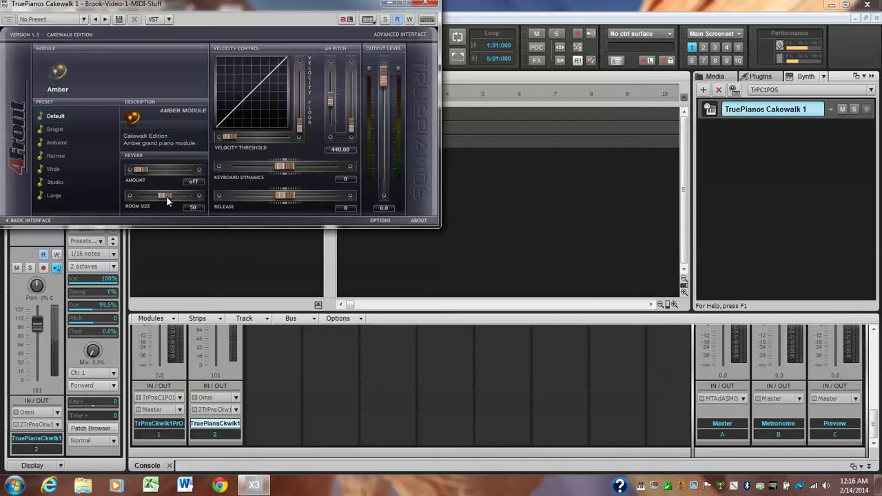
click(55, 131)
click(54, 142)
click(58, 157)
click(58, 171)
click(55, 183)
click(55, 196)
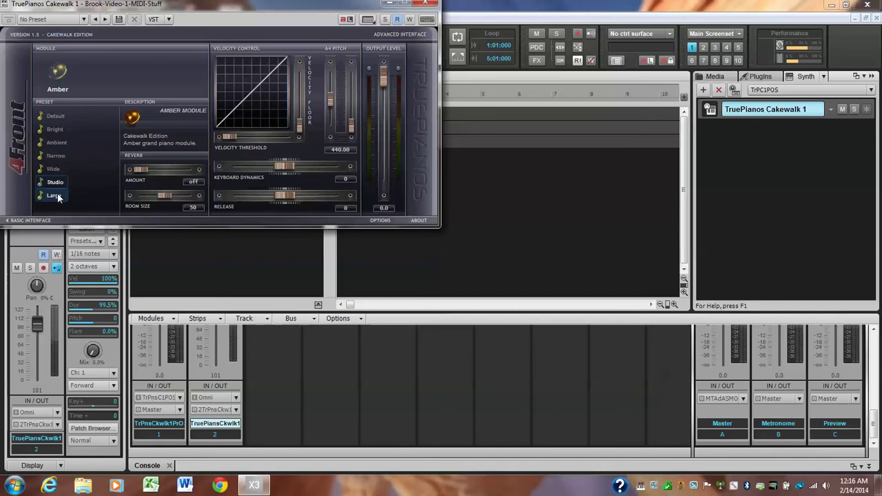
click(51, 117)
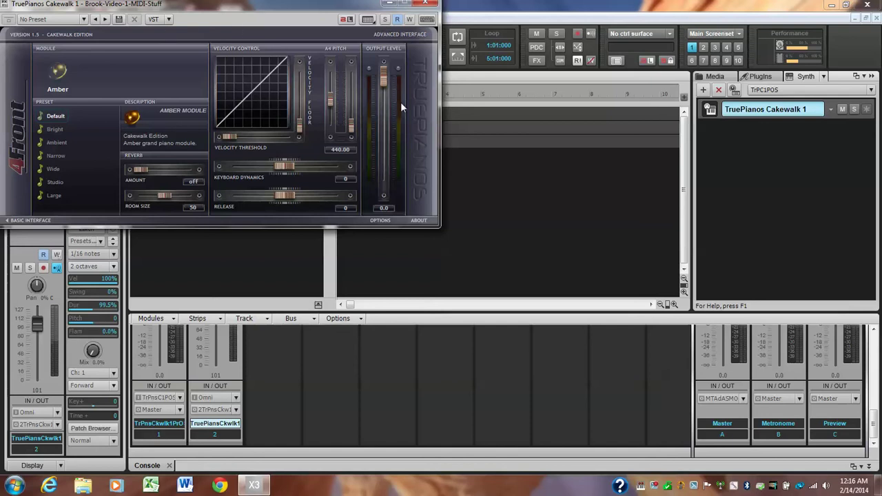
click(426, 2)
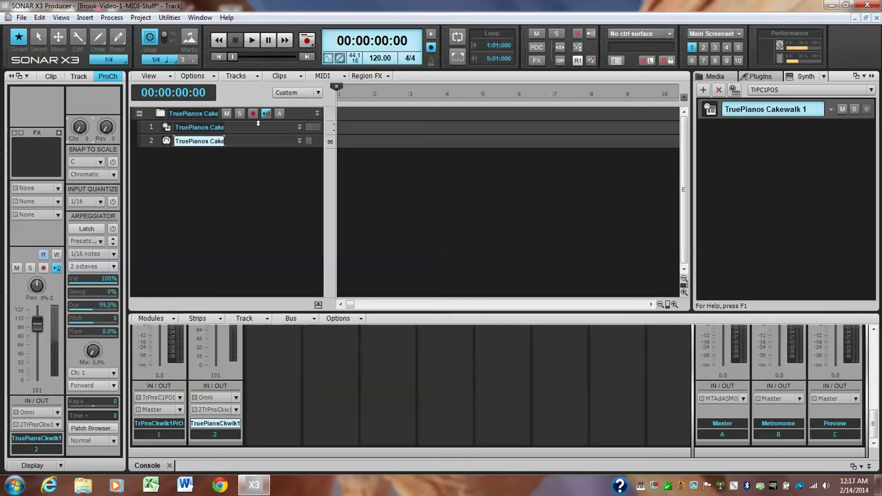
Expand audio track 1 and MIDI track 2, collapse both, then expand them again
click(299, 129)
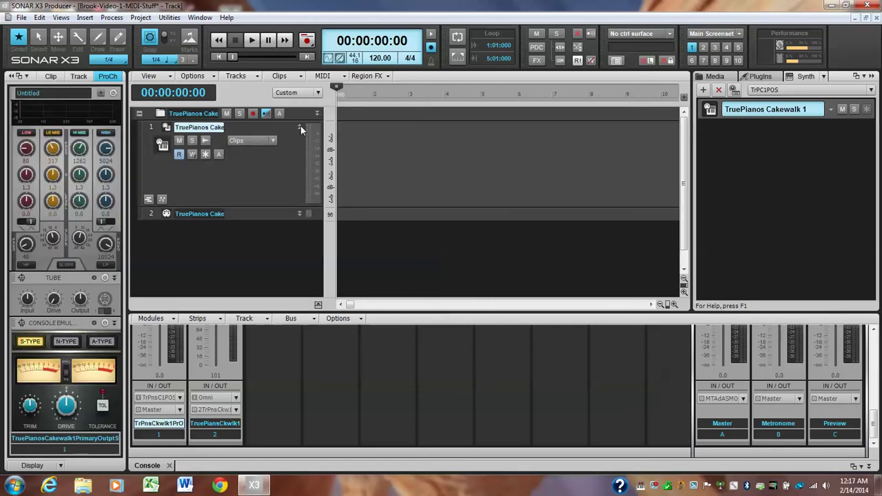
click(300, 214)
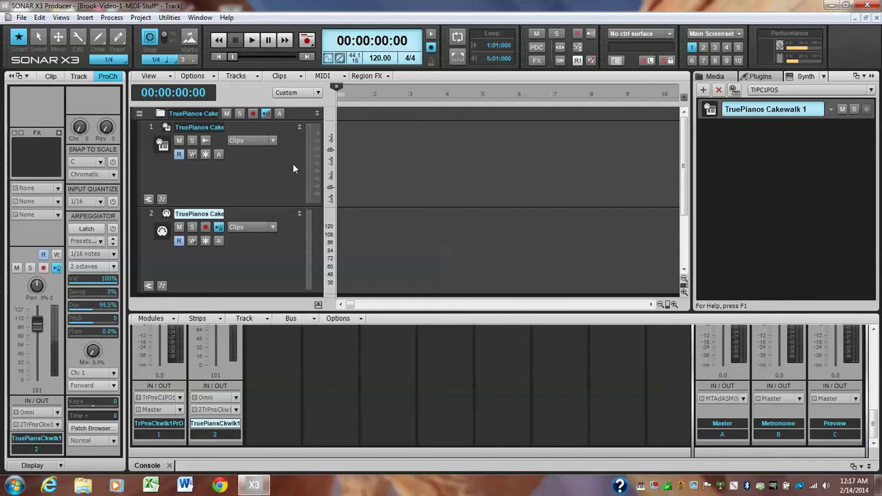
ctrl+click(299, 127)
click(228, 140)
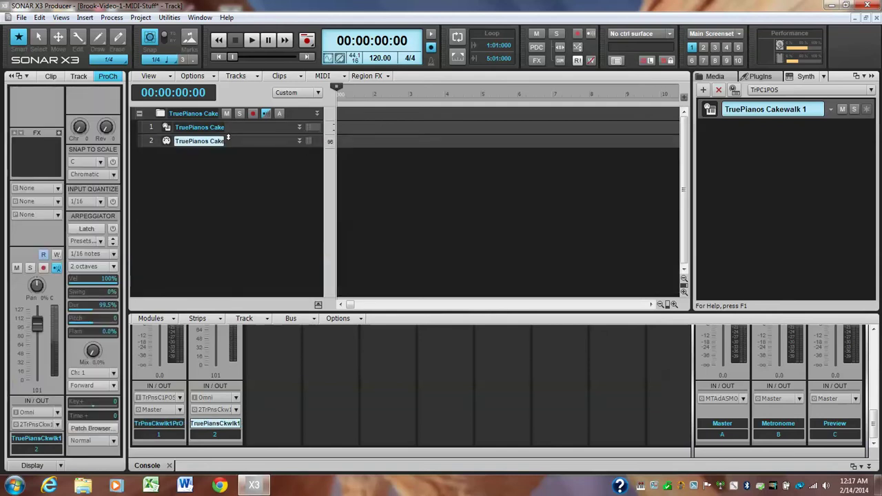
click(299, 127)
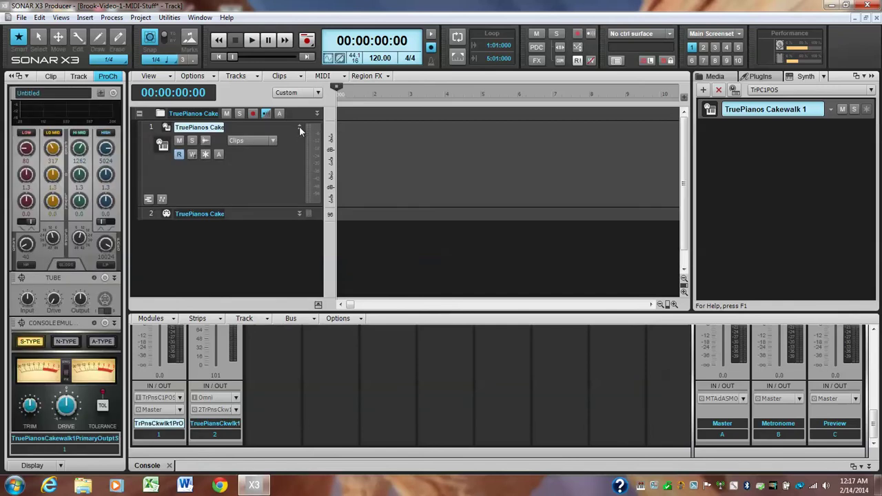
click(300, 213)
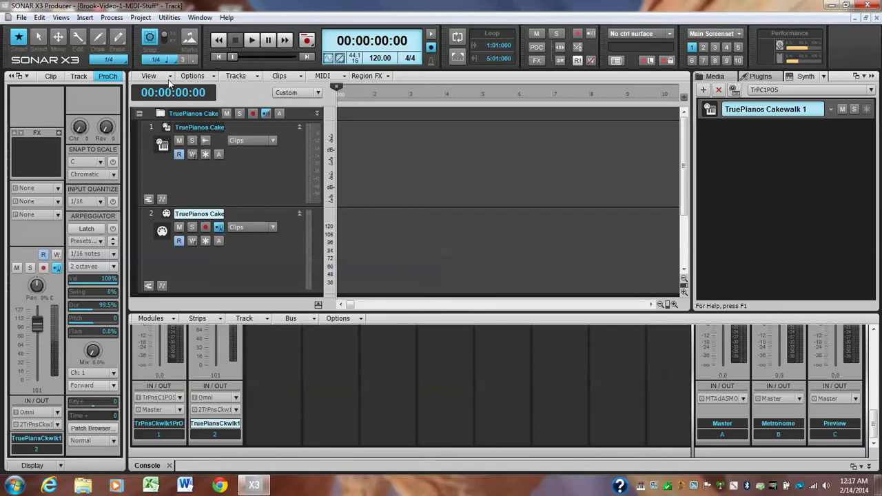
Switch the track headers to the I/O control set and collapse track 1
click(318, 93)
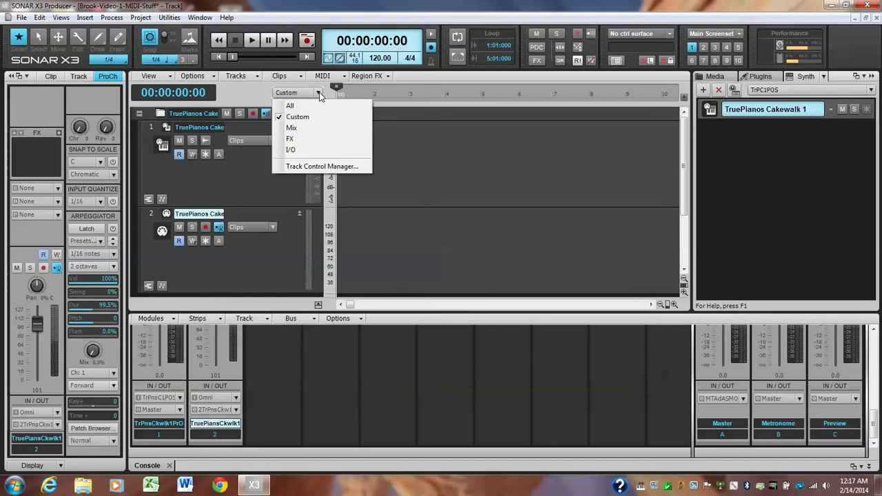
click(291, 150)
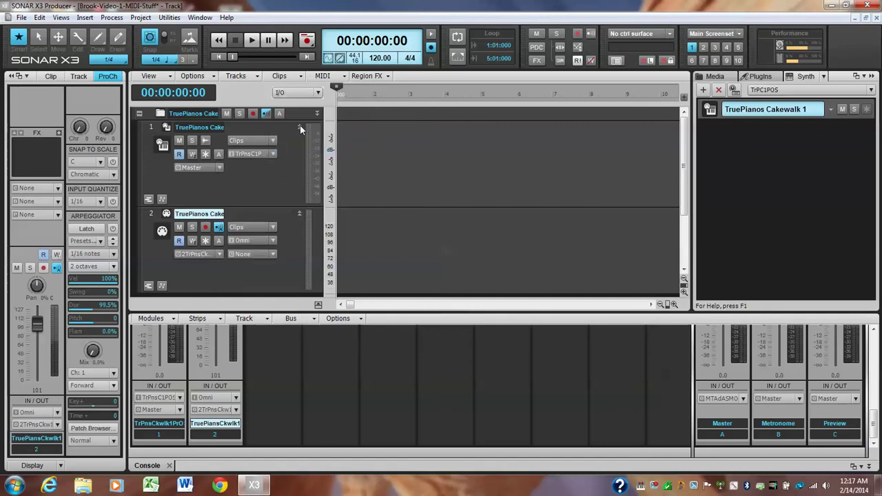
click(300, 128)
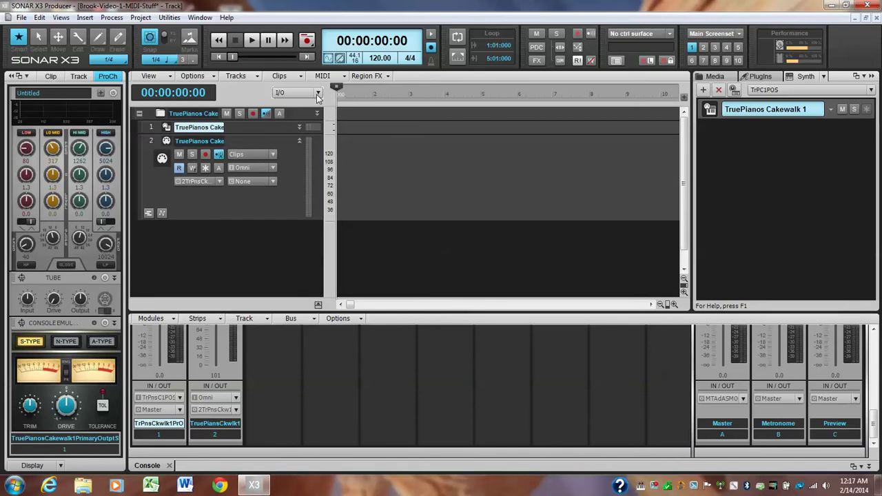
Keep the I/O control set and check the MIDI track's input presets, leaving Omni unchanged
click(310, 95)
click(300, 150)
click(273, 170)
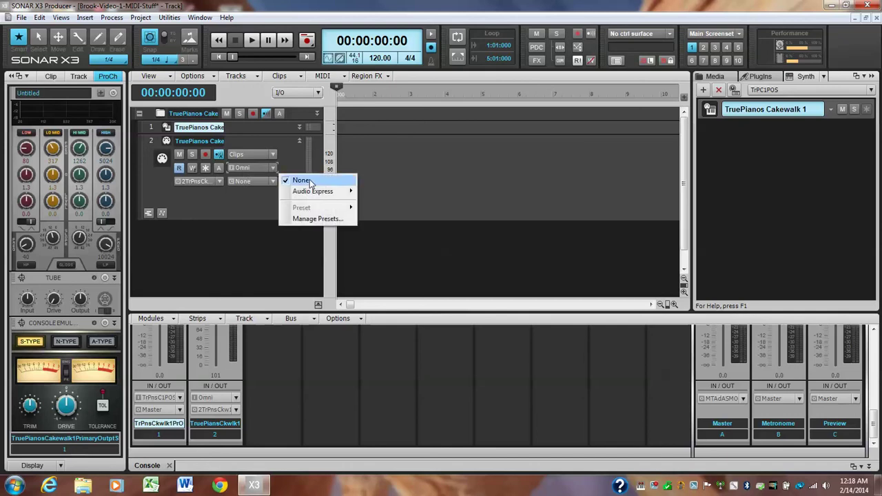
mouse_move(320, 192)
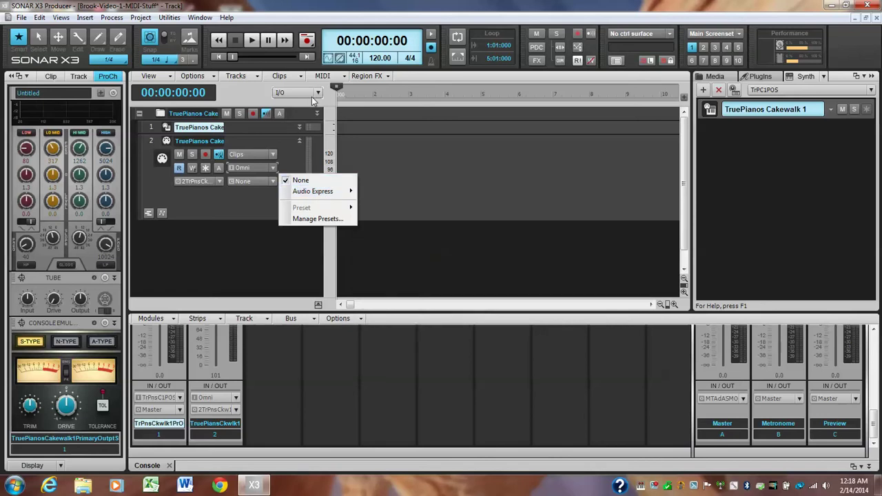
click(289, 161)
click(278, 177)
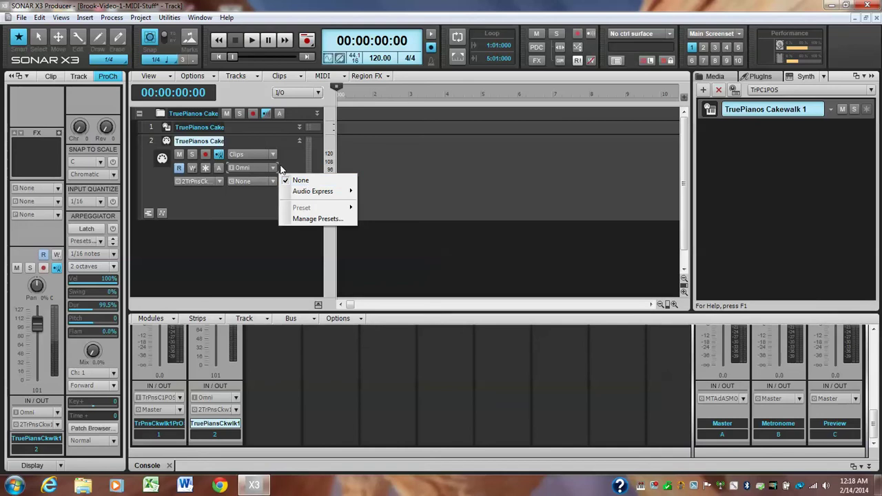
click(294, 164)
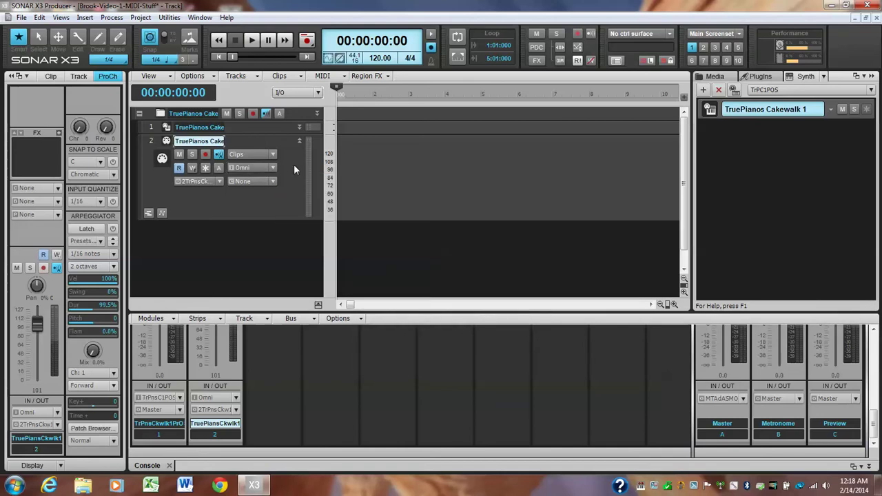
click(319, 92)
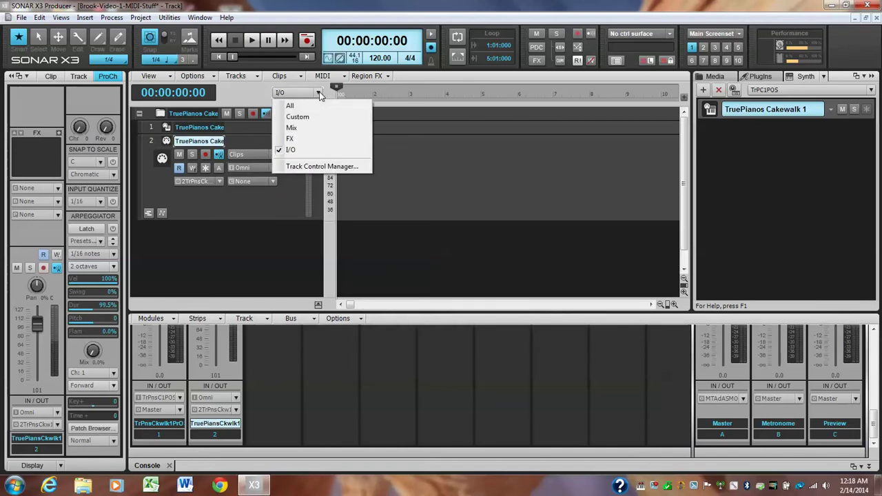
Show the FX control set on the tracks and list the MIDI FX plug-ins in the browser
click(297, 139)
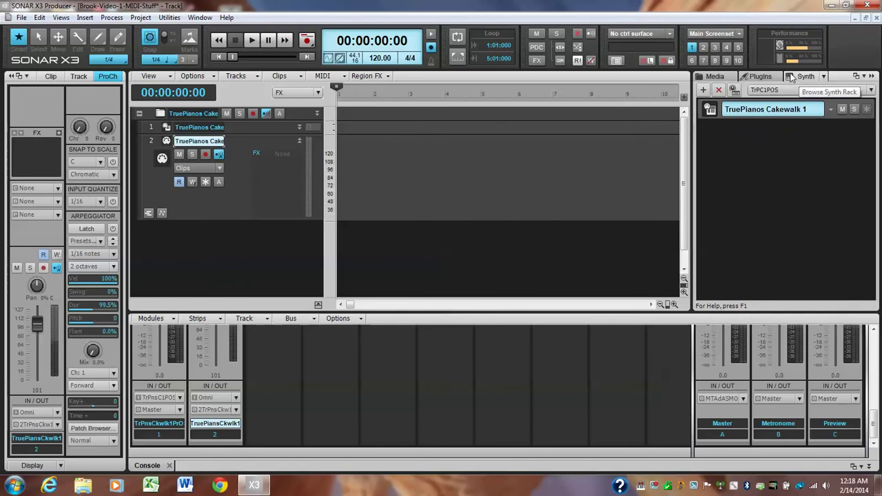
click(761, 76)
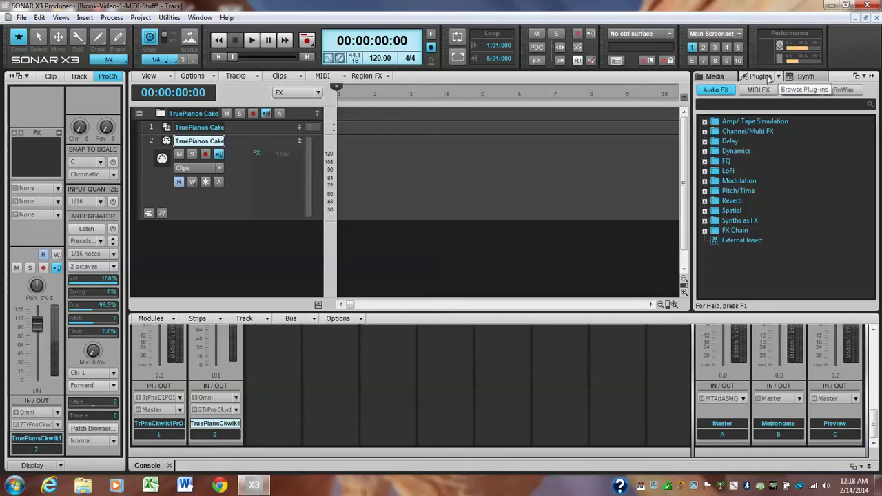
click(721, 79)
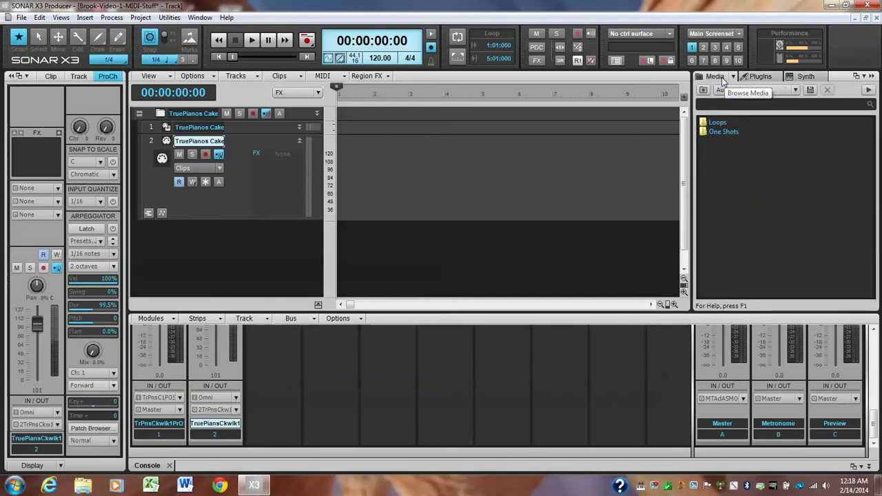
click(760, 77)
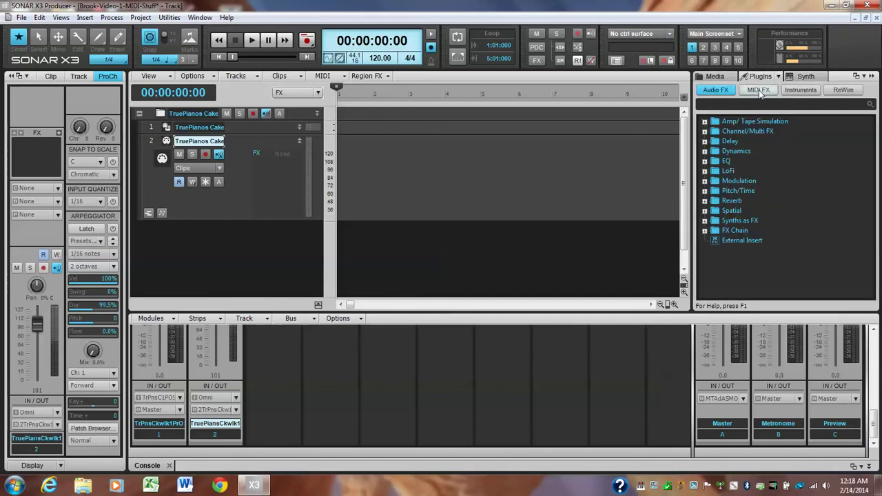
click(759, 91)
click(799, 90)
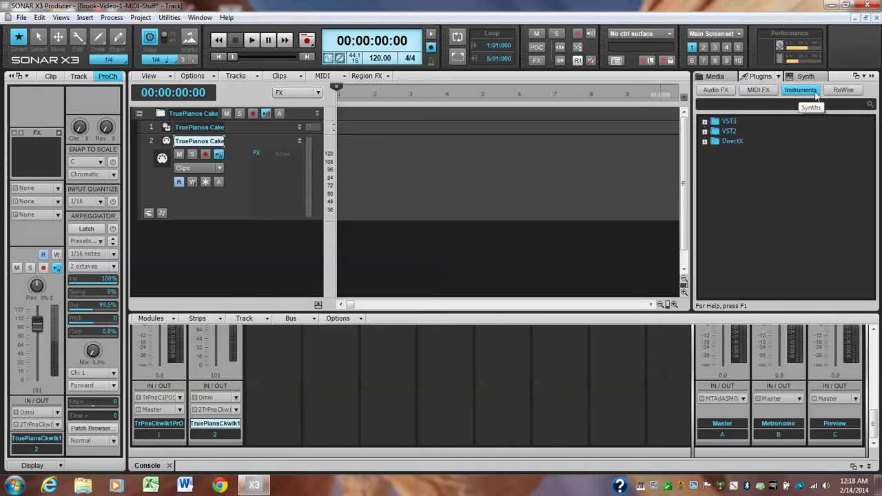
click(842, 90)
click(758, 91)
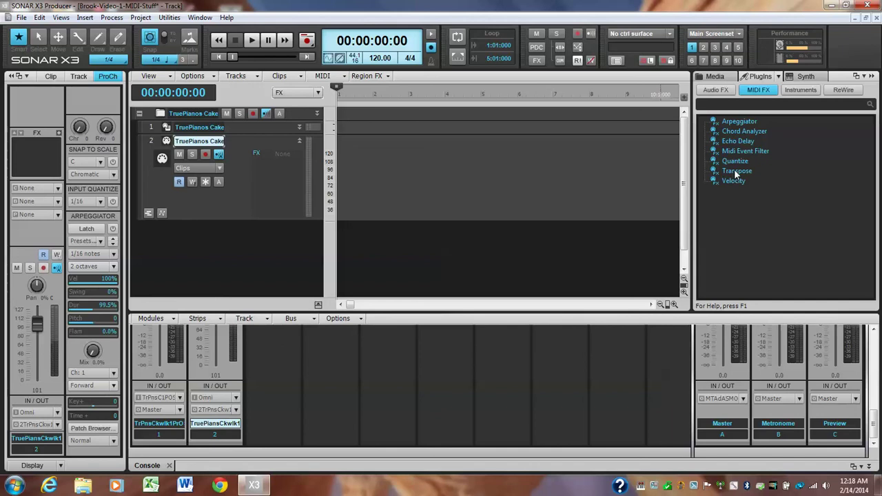
Add Midi Event Filter and Transpose to track 2's FX bin
drag(736, 152, 278, 172)
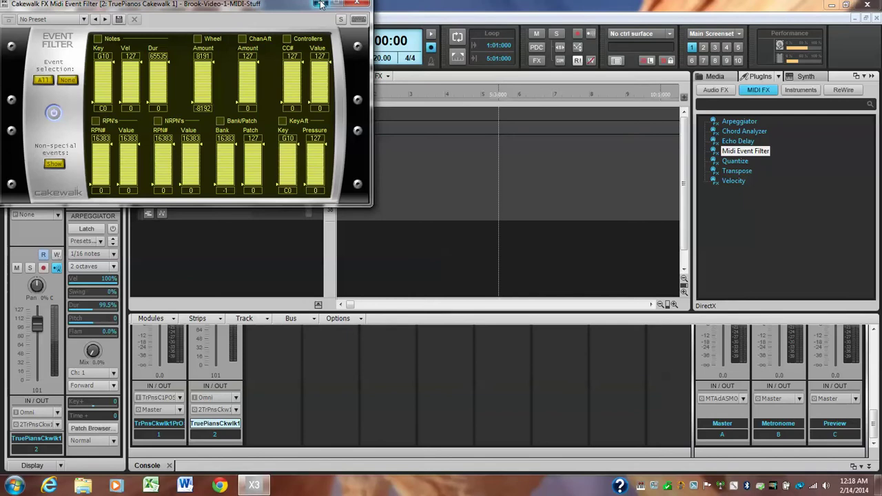
click(325, 10)
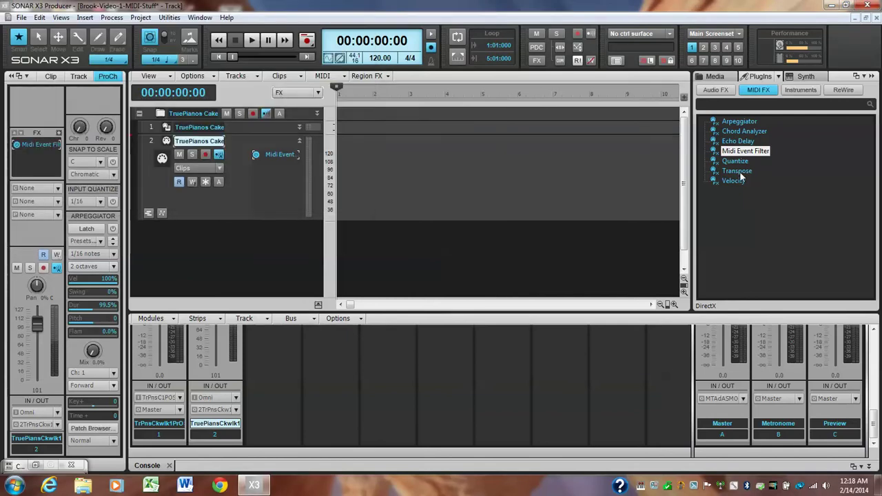
drag(740, 173, 273, 184)
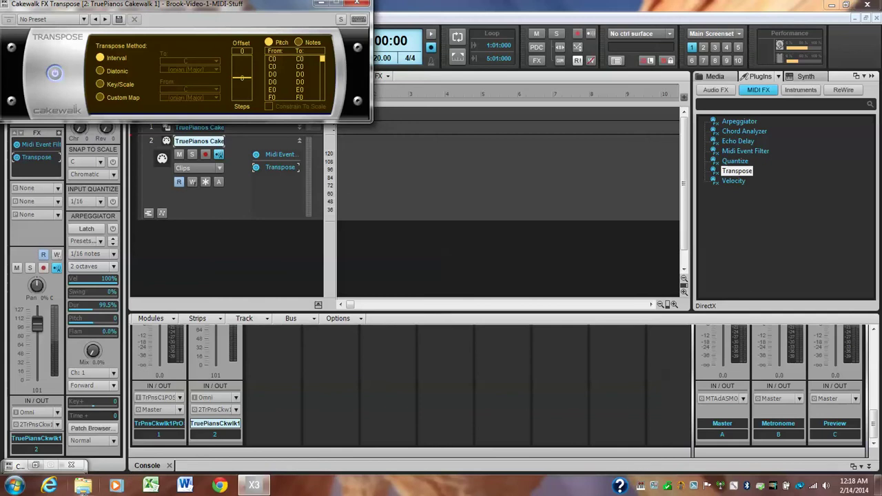
Narrow the Event Filter's note key range, lowering the top to E7, then close it
double_click(279, 155)
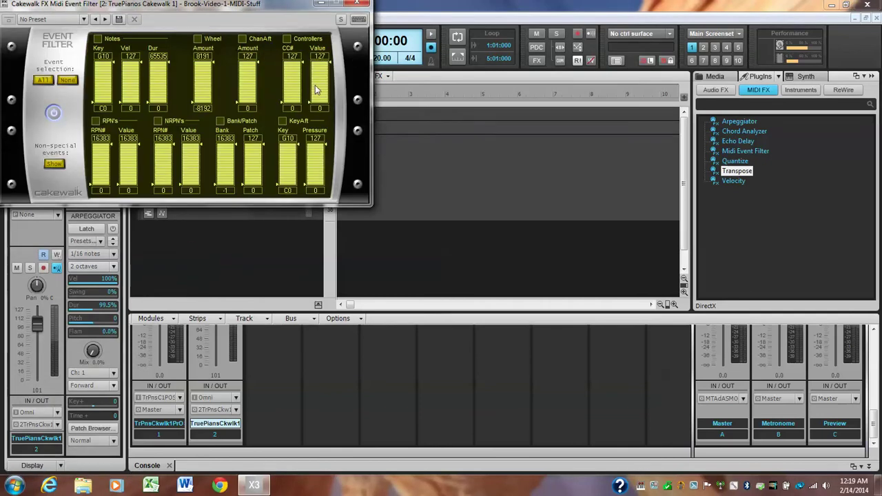
drag(273, 7, 647, 176)
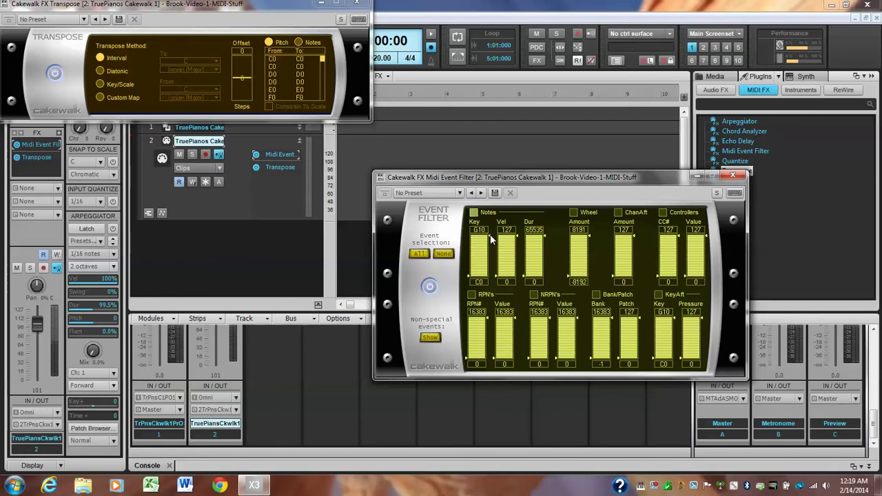
drag(490, 235, 490, 246)
drag(478, 278, 478, 263)
click(697, 175)
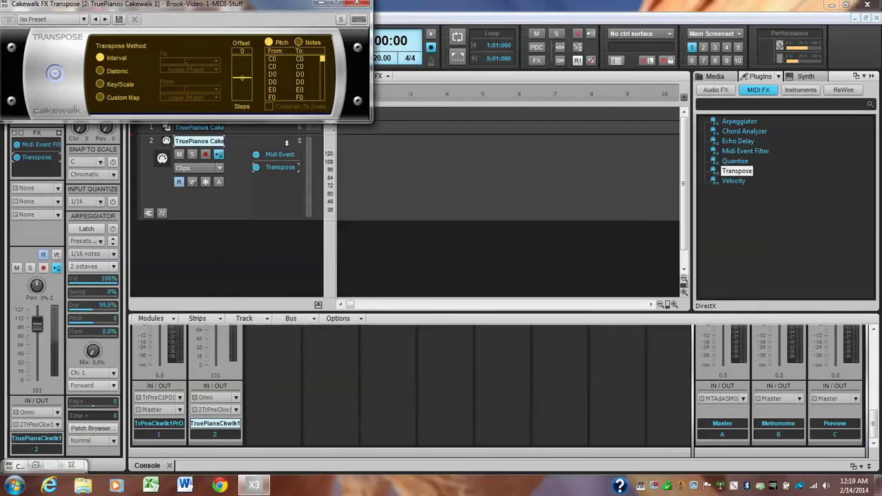
click(72, 466)
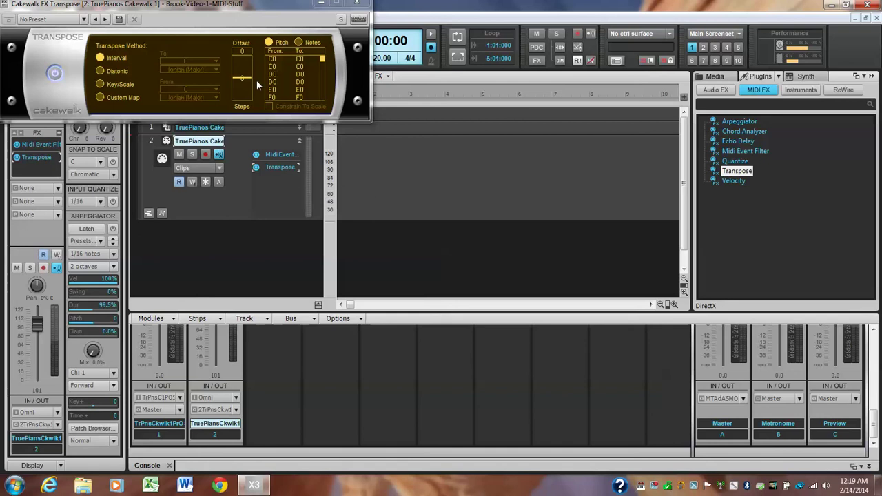
Nudge the Transpose offset up 12 and back down, then close Transpose
drag(247, 78, 247, 75)
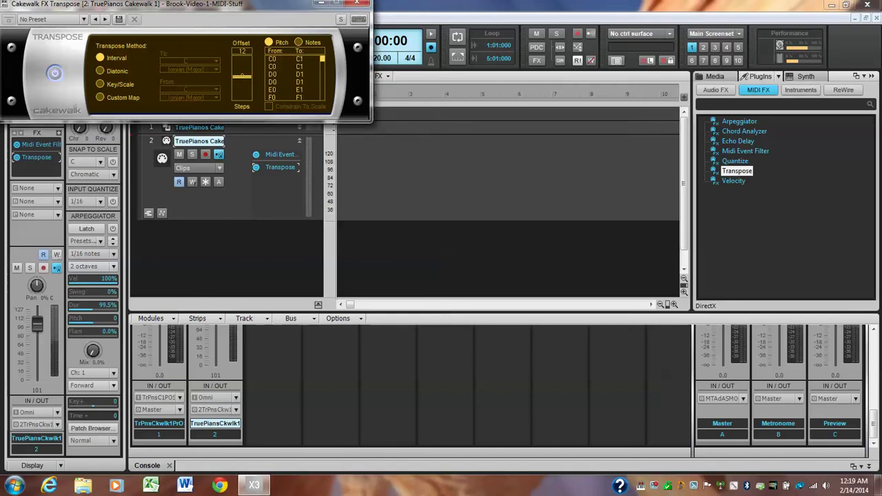
drag(246, 75, 247, 79)
click(356, 4)
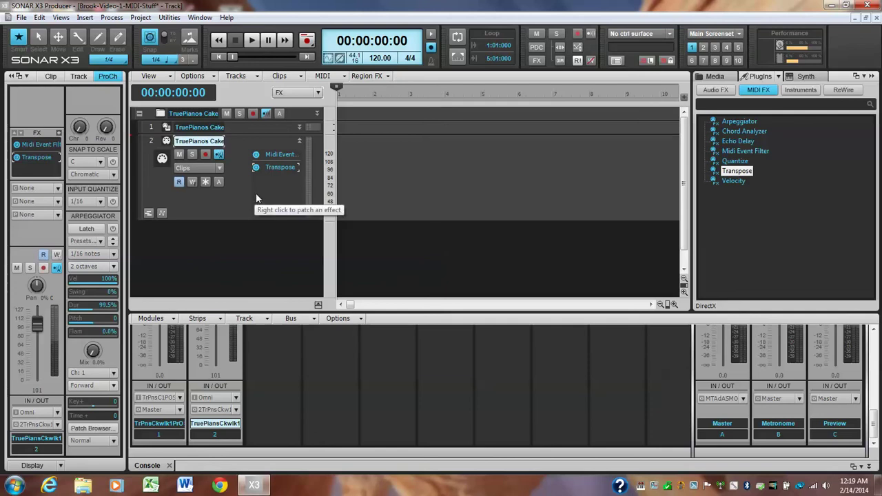
Reopen and close the Midi Event Filter and Transpose settings windows
double_click(278, 155)
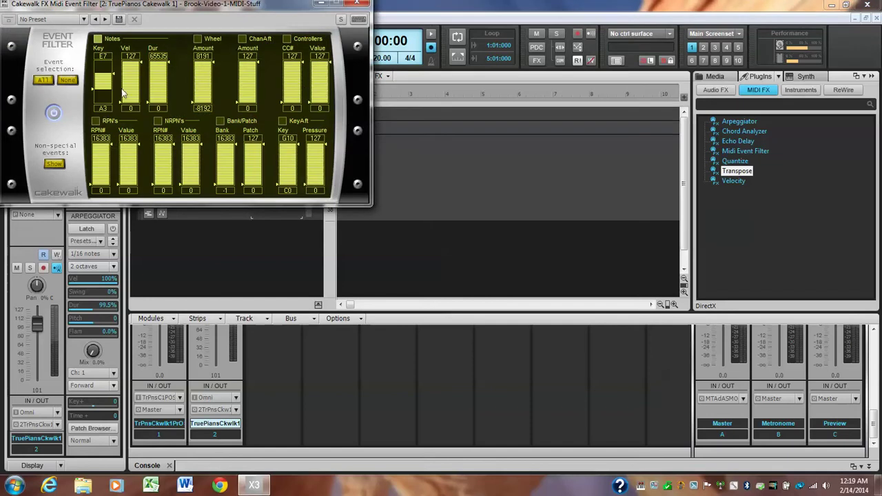
click(357, 3)
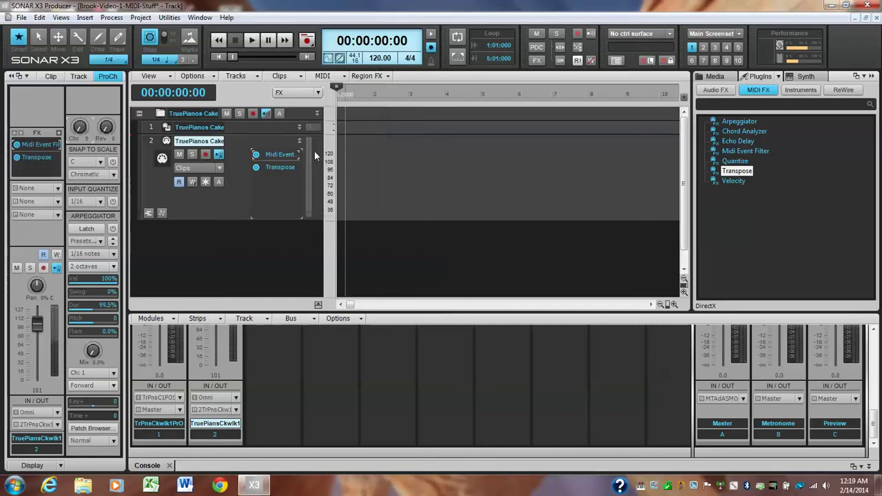
double_click(280, 167)
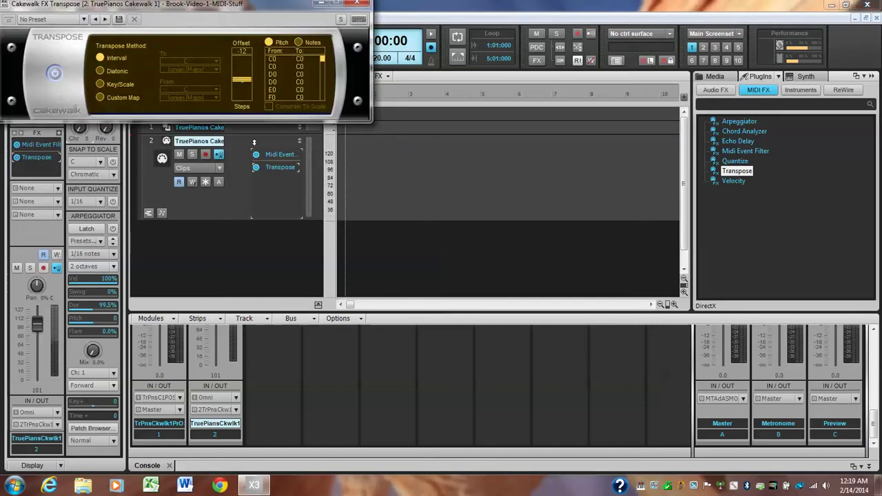
click(357, 3)
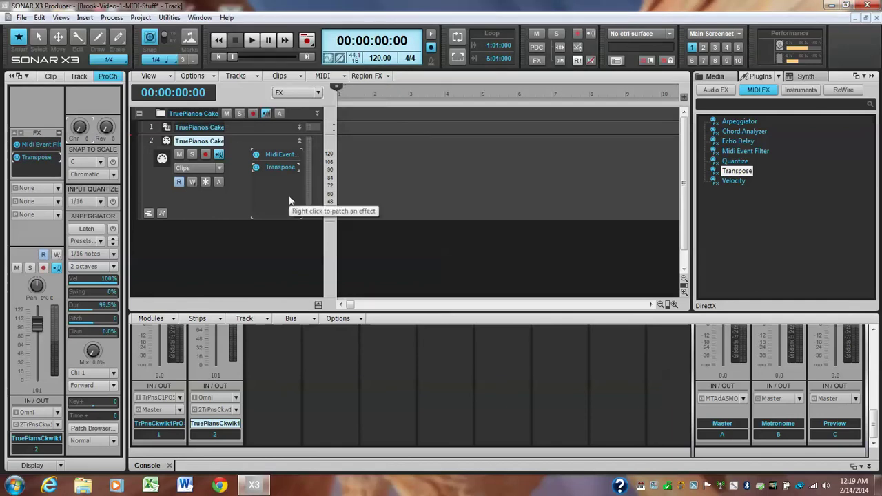
Switch the tracks to the I/O control set and review track 2's MIDI input unchanged
click(317, 93)
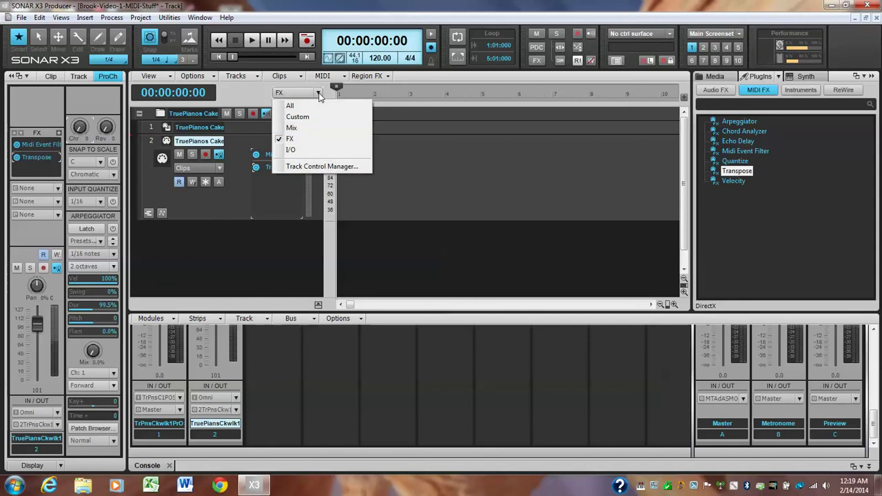
click(309, 150)
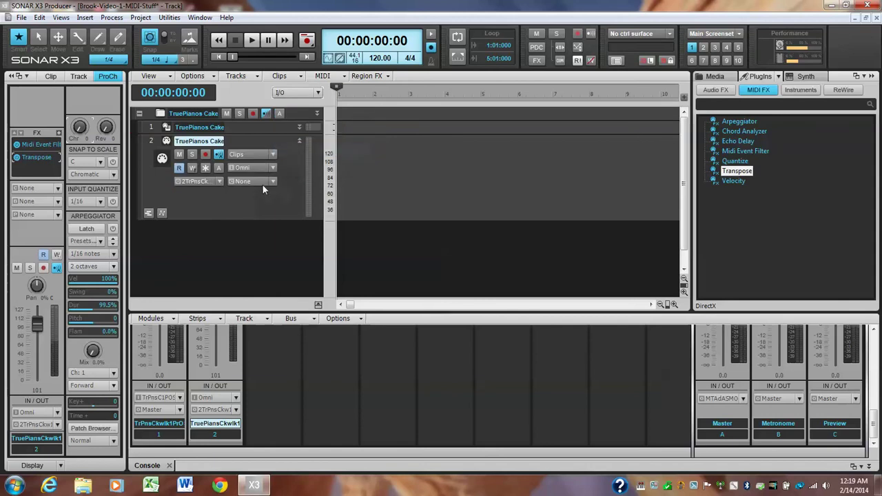
click(245, 171)
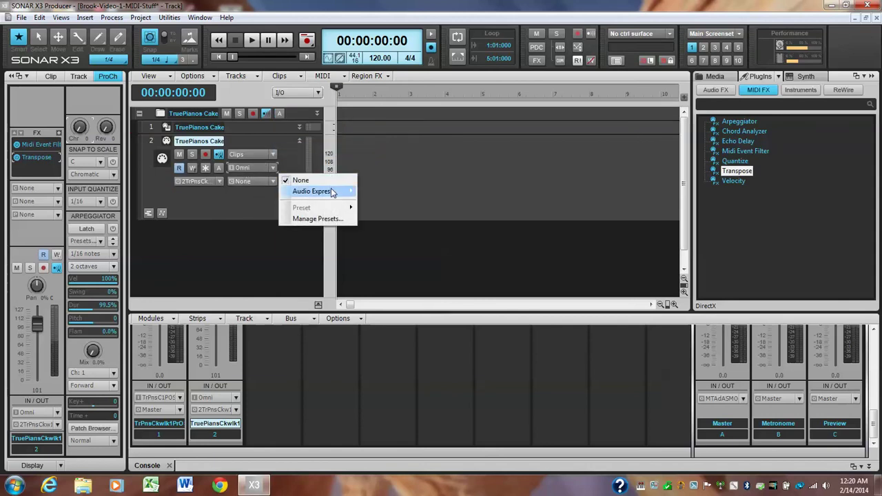
mouse_move(332, 192)
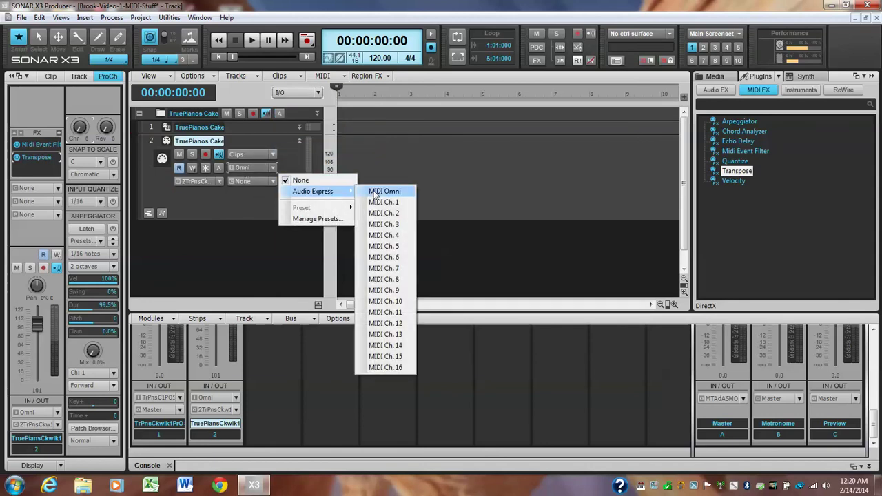
click(255, 198)
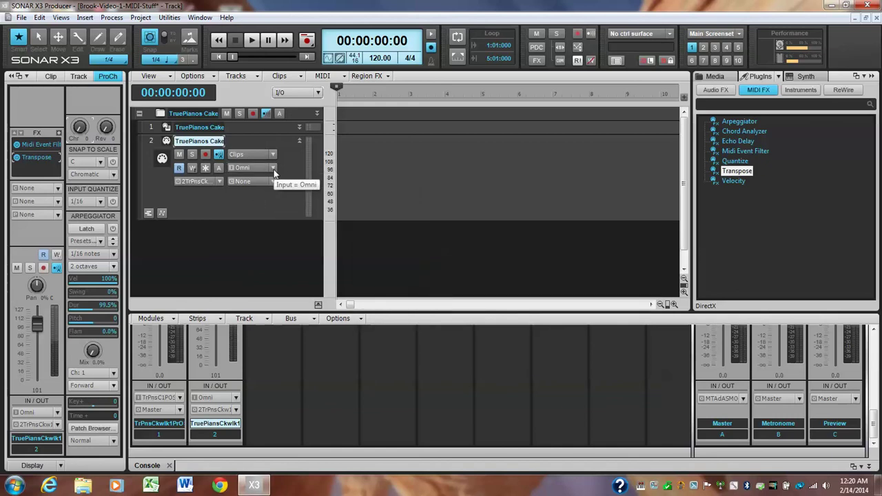
Return to the FX control set, close Midi Event Filter, and check Transpose again
click(317, 94)
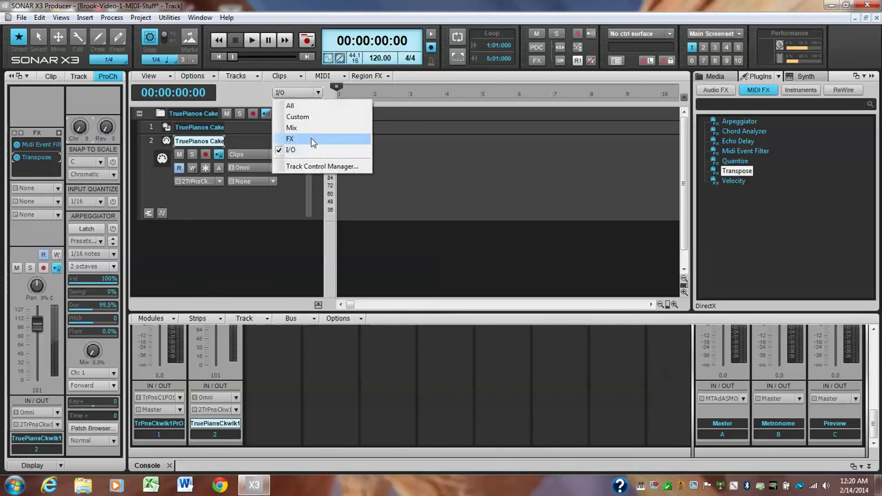
click(311, 138)
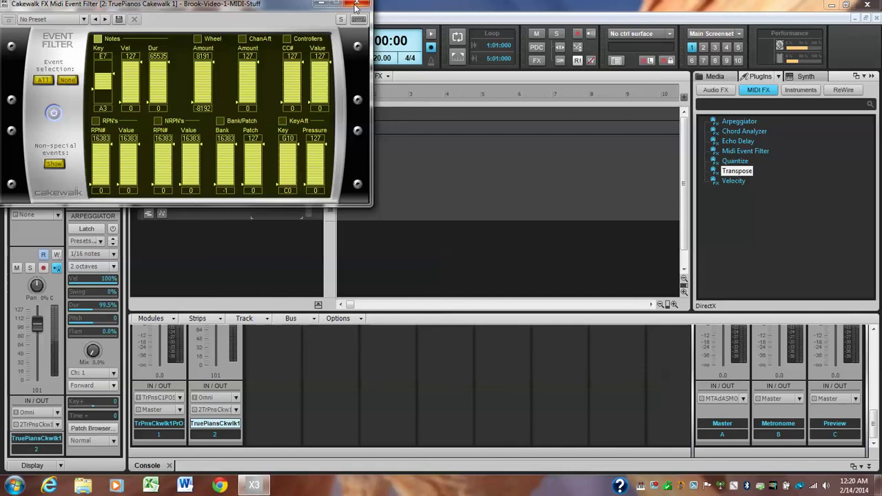
click(355, 5)
double_click(281, 166)
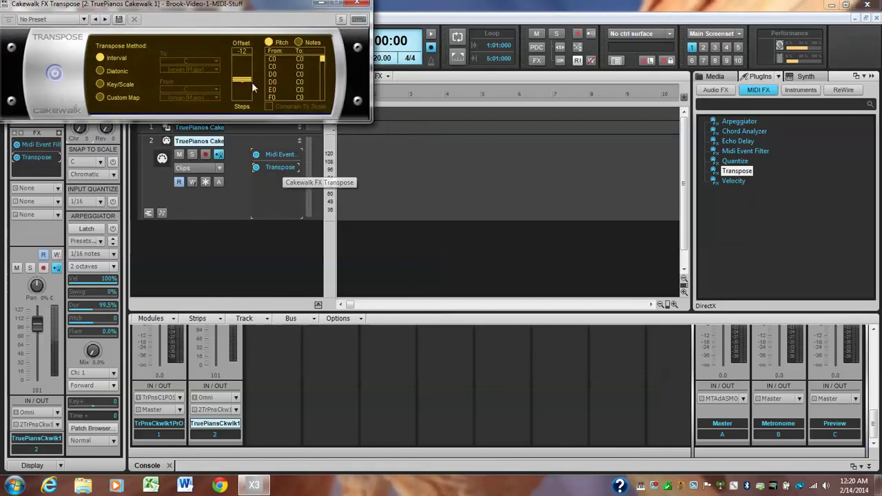
click(358, 5)
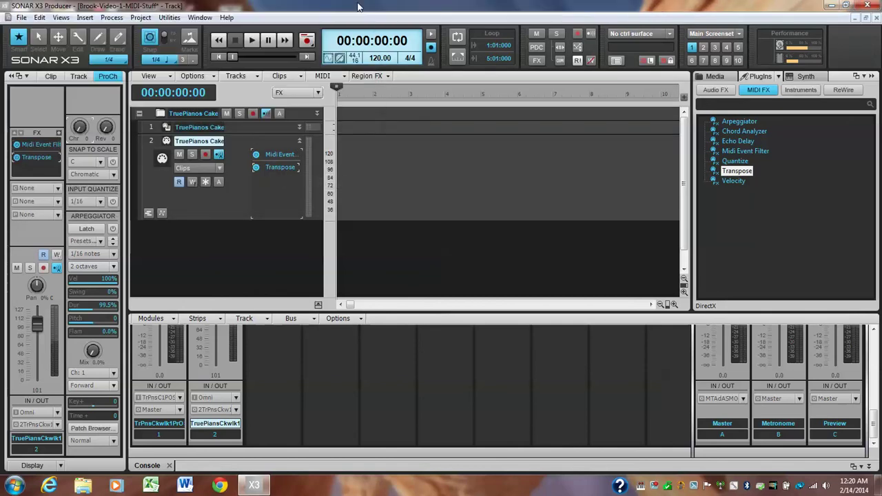
Expand track 1, collapse track 2, and expand the Audio FX Reverb folder in the browser
click(298, 128)
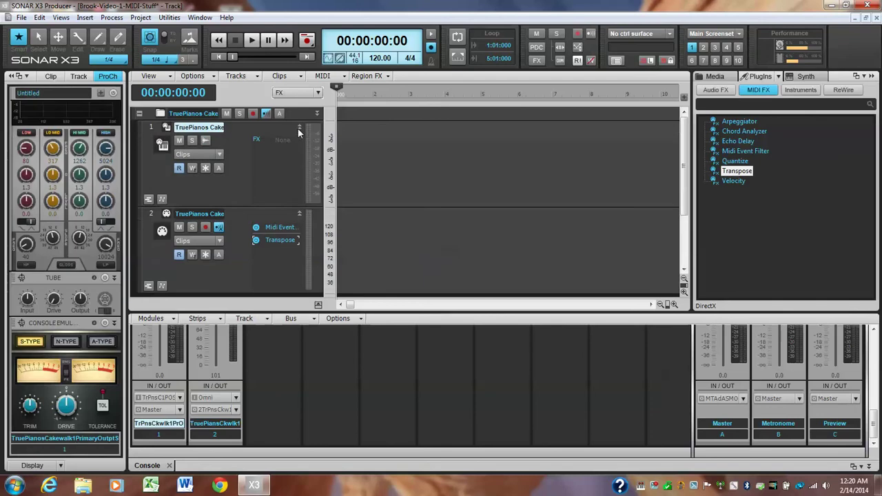
click(300, 213)
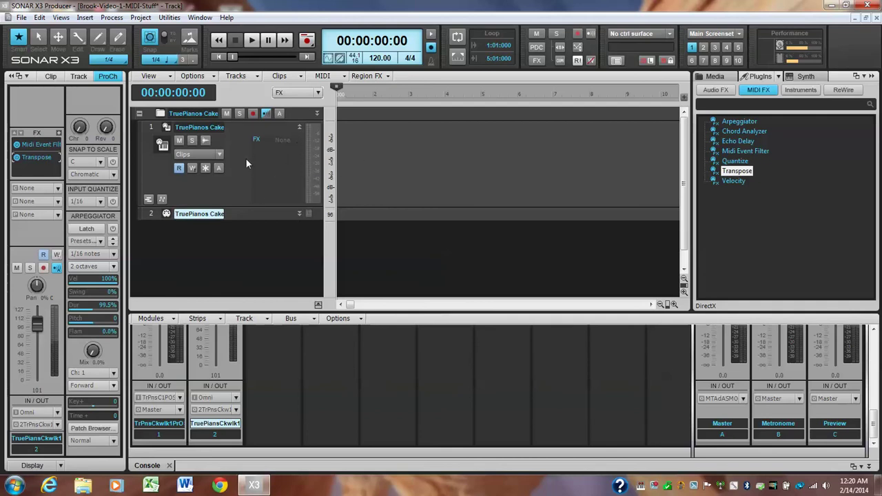
click(711, 76)
click(756, 76)
click(716, 89)
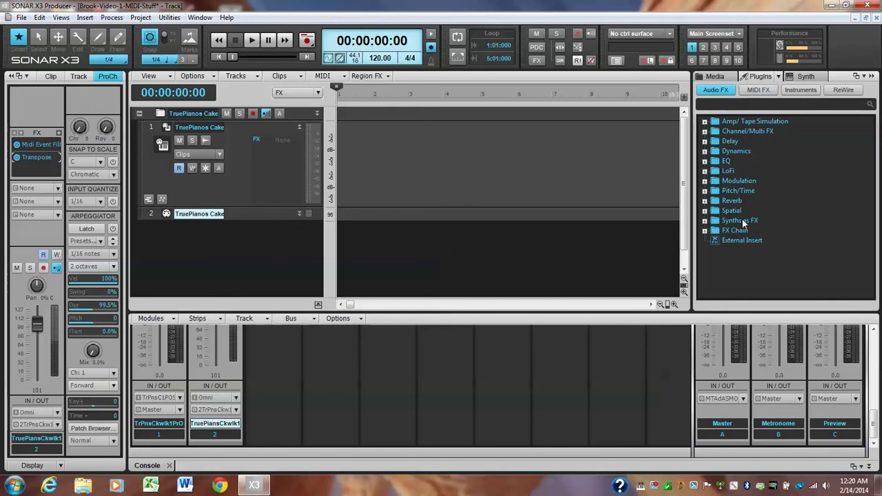
click(704, 200)
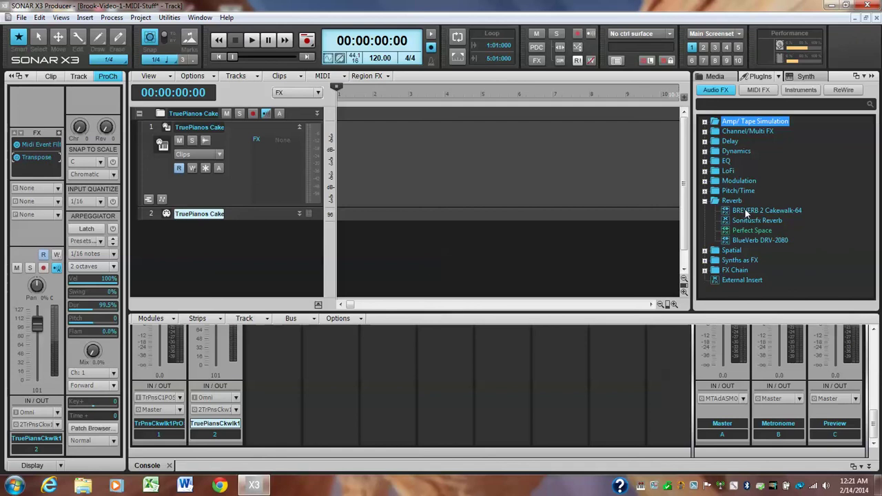
Add Sonitus:fx Reverb to track 1's FX bin with The Venue preset loaded
drag(748, 219, 275, 173)
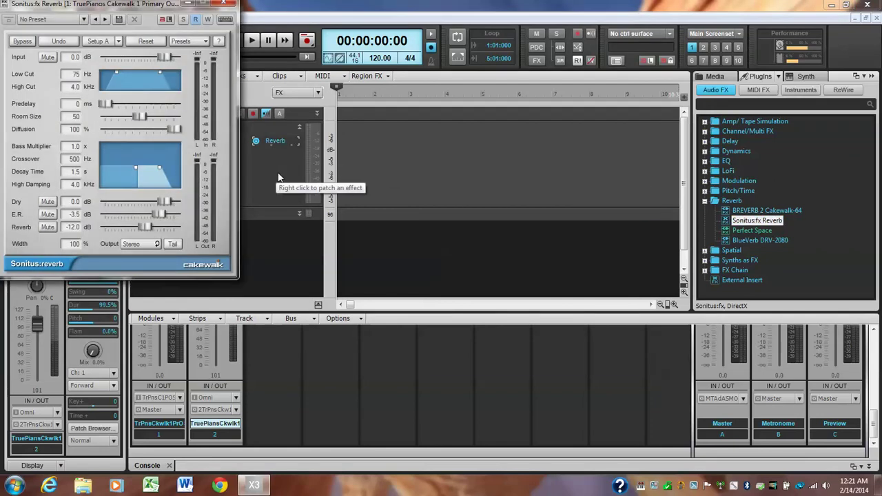
click(83, 19)
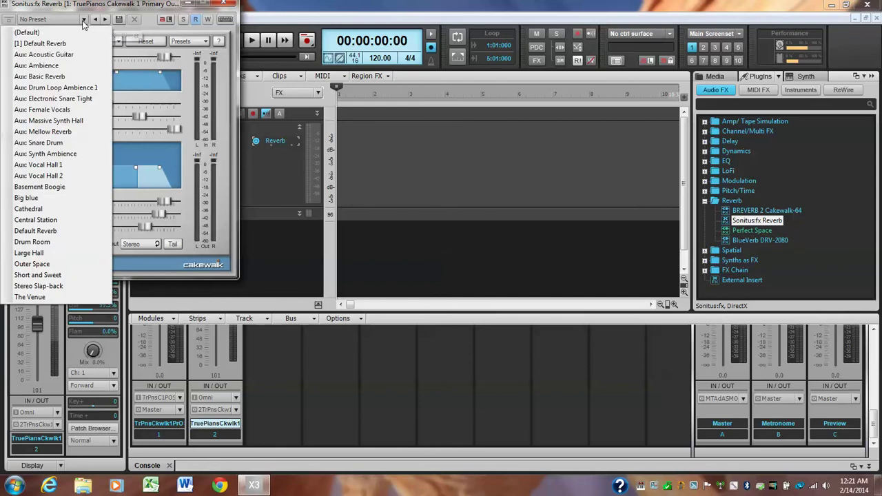
click(83, 20)
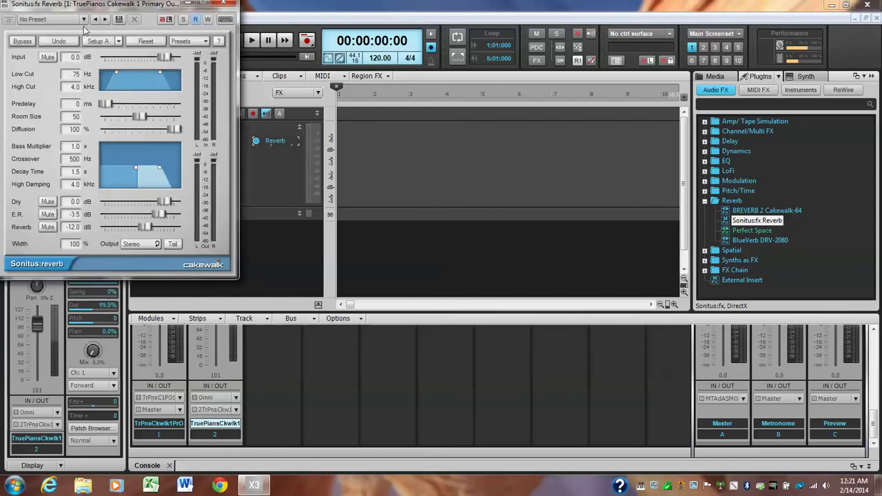
click(84, 19)
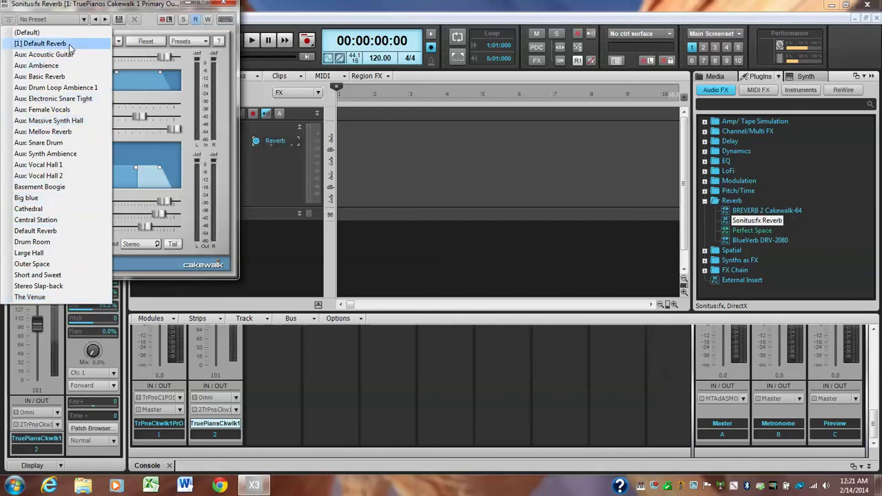
click(73, 299)
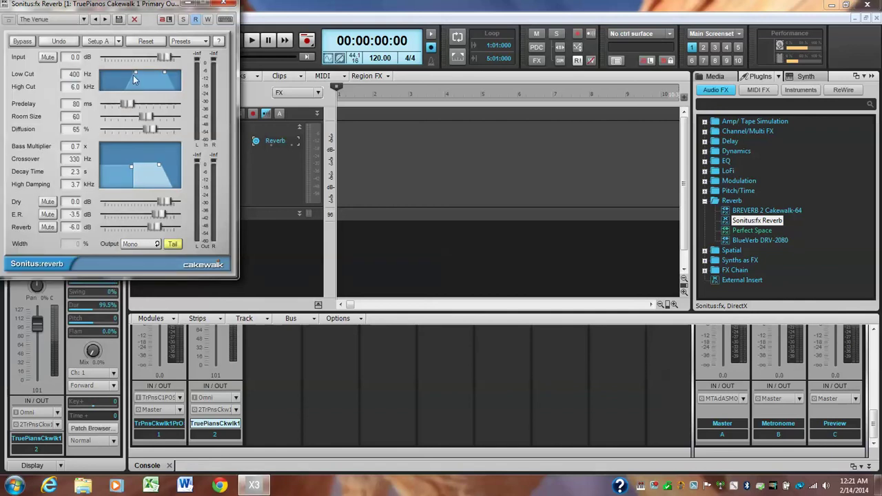
click(225, 4)
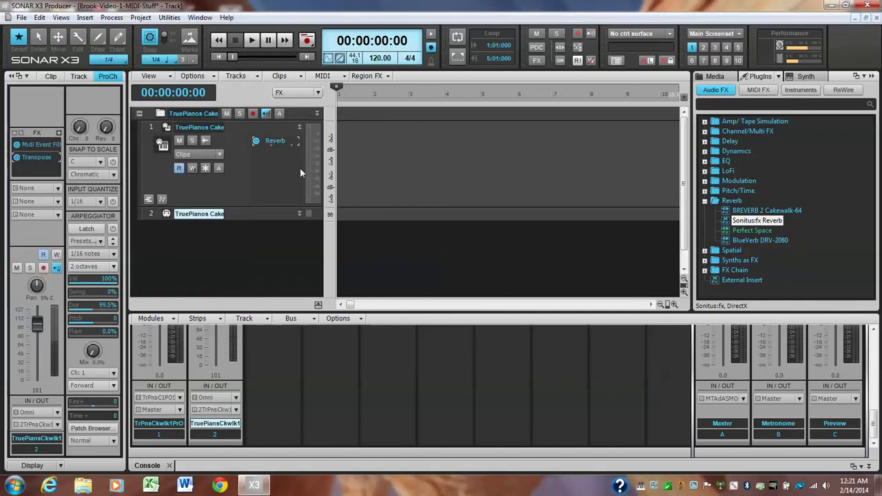
click(255, 142)
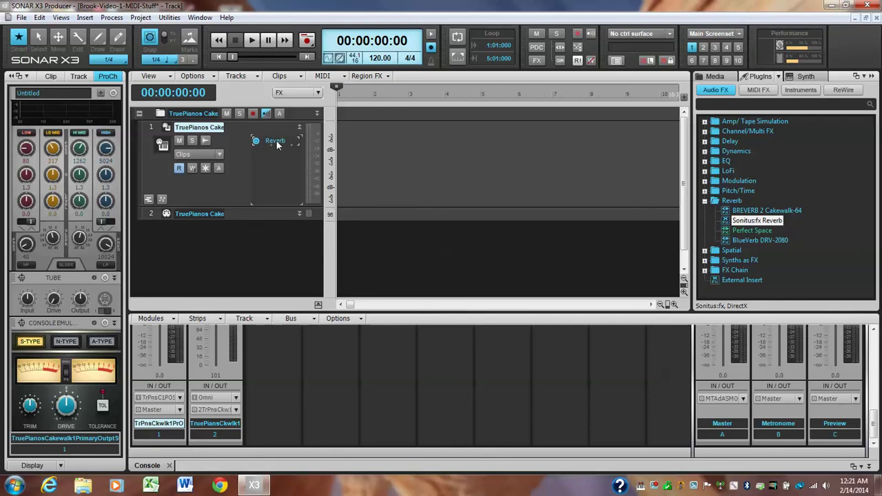
Delete the Sonitus:fx Reverb from track 1's FX bin
right_click(277, 144)
click(259, 157)
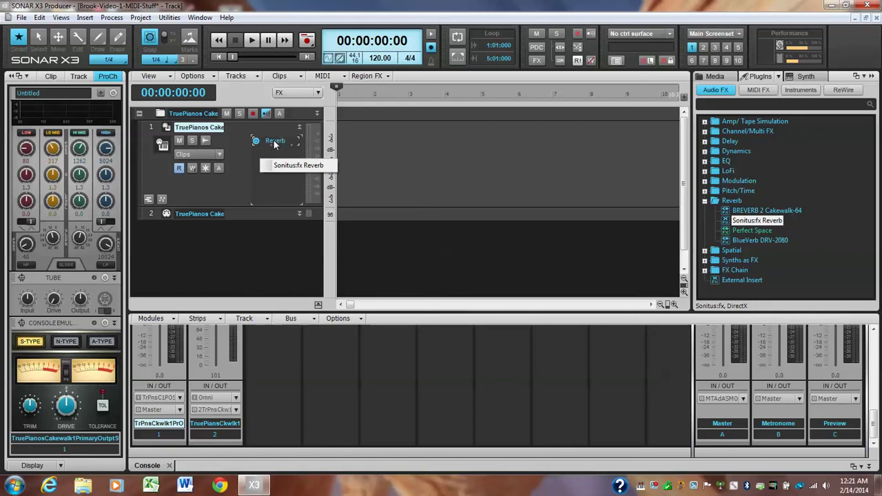
right_click(274, 143)
click(289, 146)
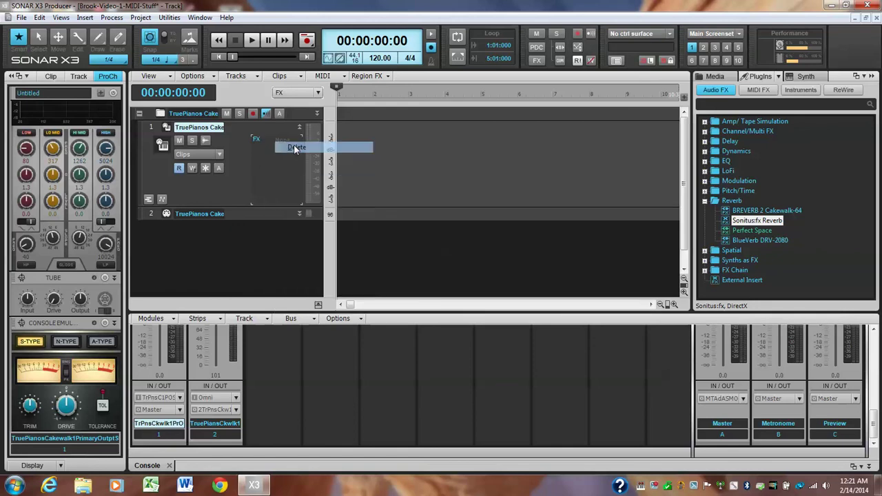
Add BREVERB 2 Cakewalk-64 to track 1's FX bin, browsing its Plate and Room banks
click(755, 212)
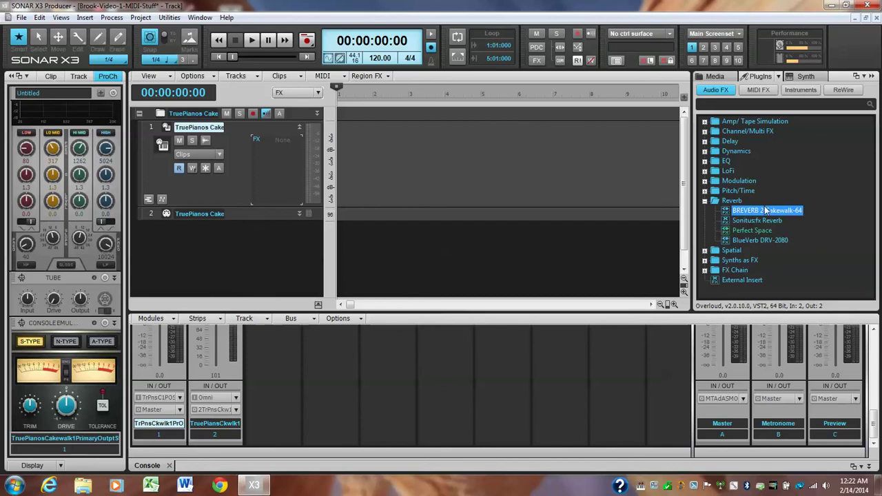
drag(761, 216, 277, 160)
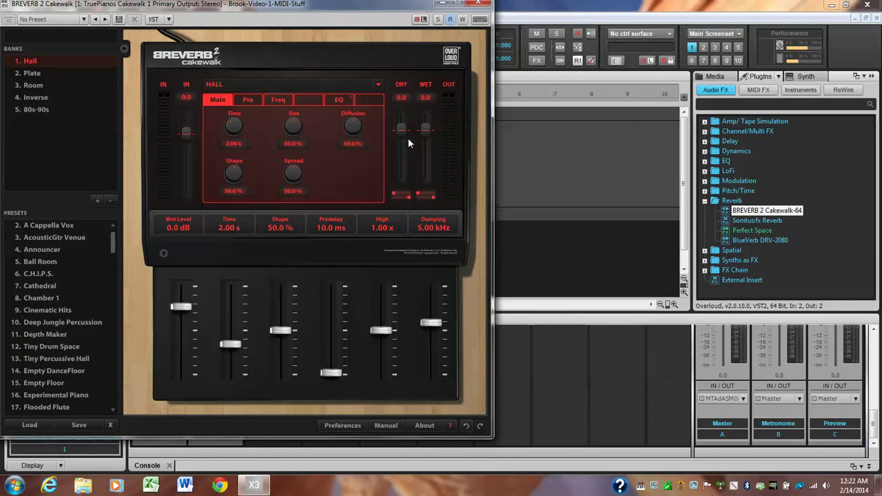
click(33, 73)
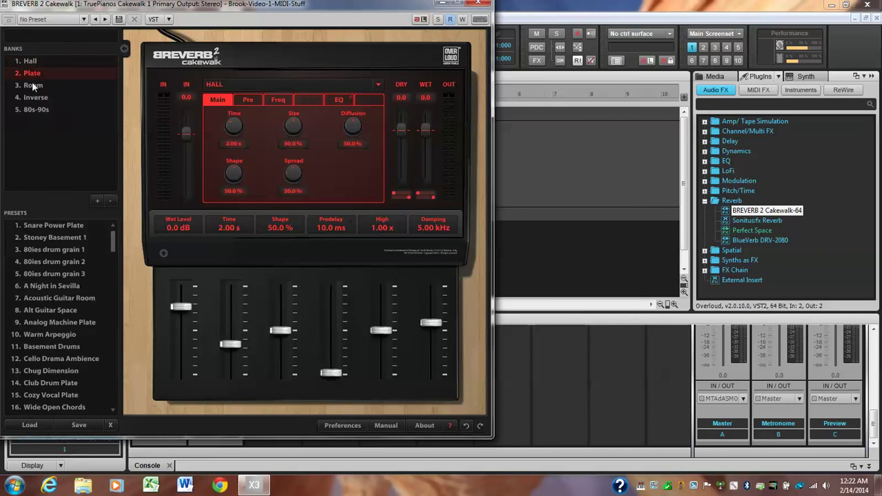
click(31, 84)
click(482, 5)
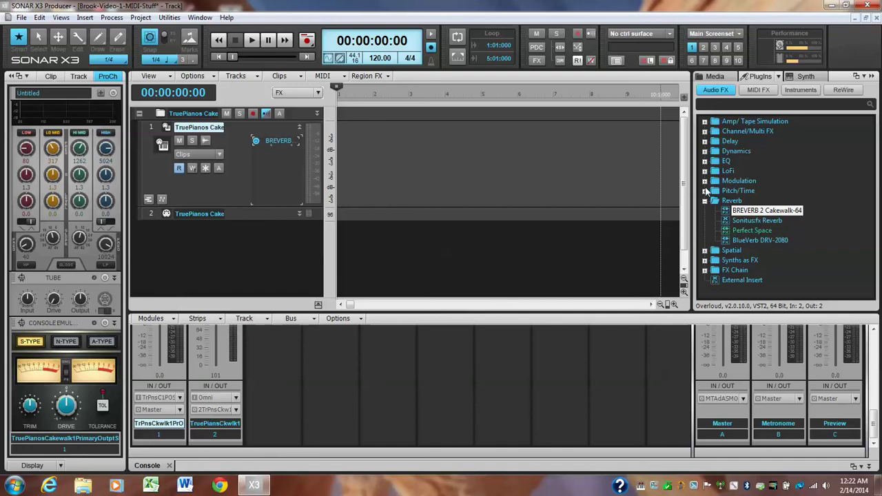
click(705, 191)
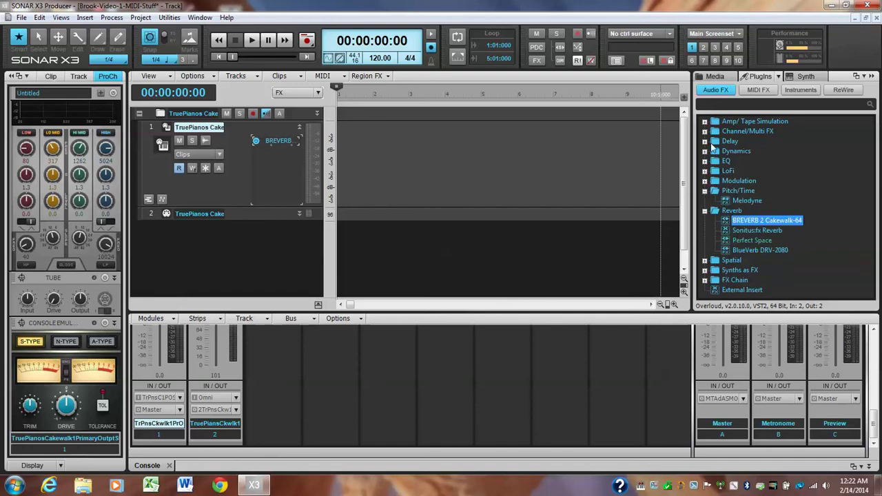